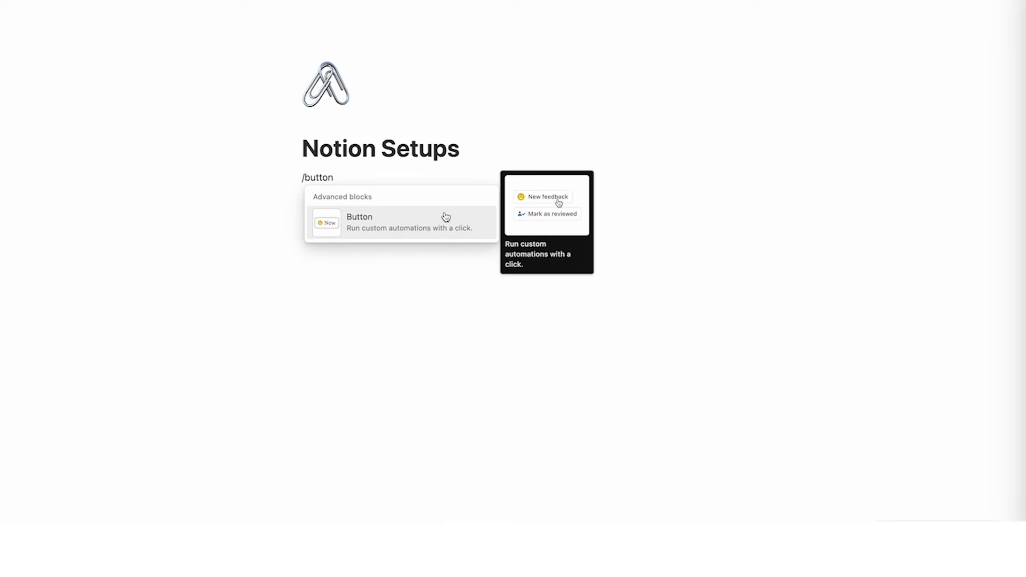
# Add a callout block under the Notion Setups title reading 'Streamline your Work-Life'
pyautogui.press('super+a')
pyautogui.press('BackSpace')
pyautogui.write('/')
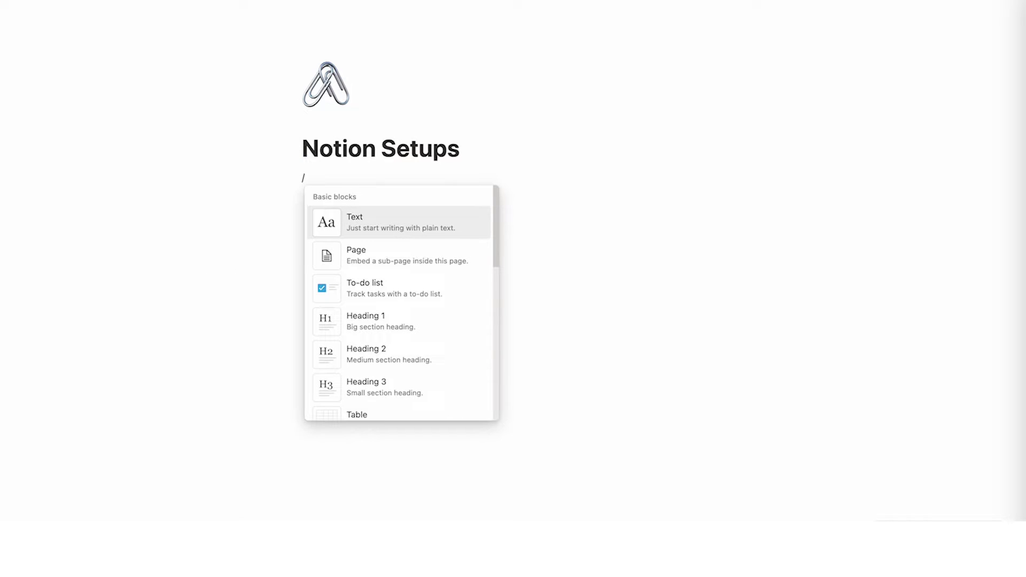
pyautogui.write('call')
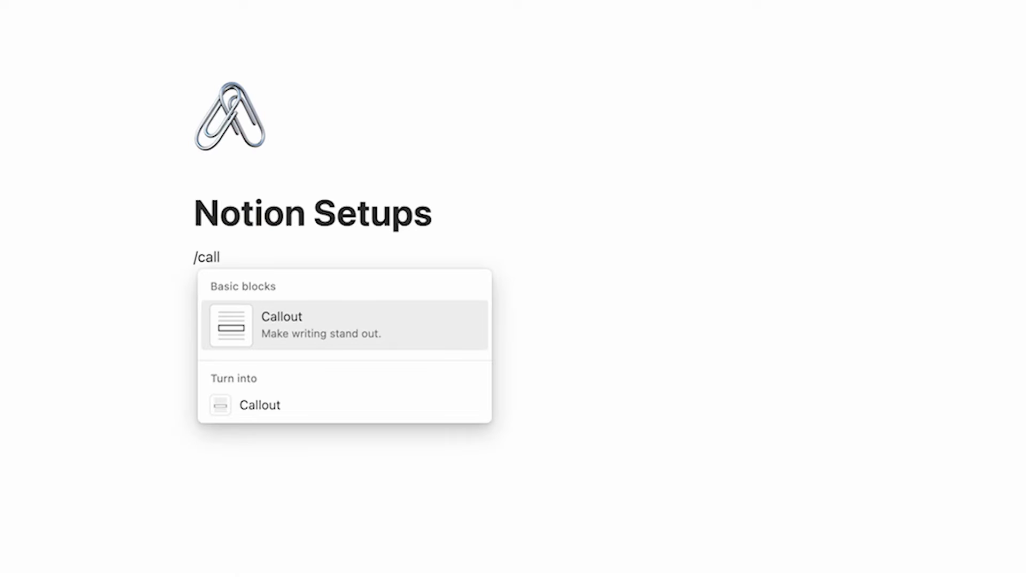
pyautogui.click(325, 329)
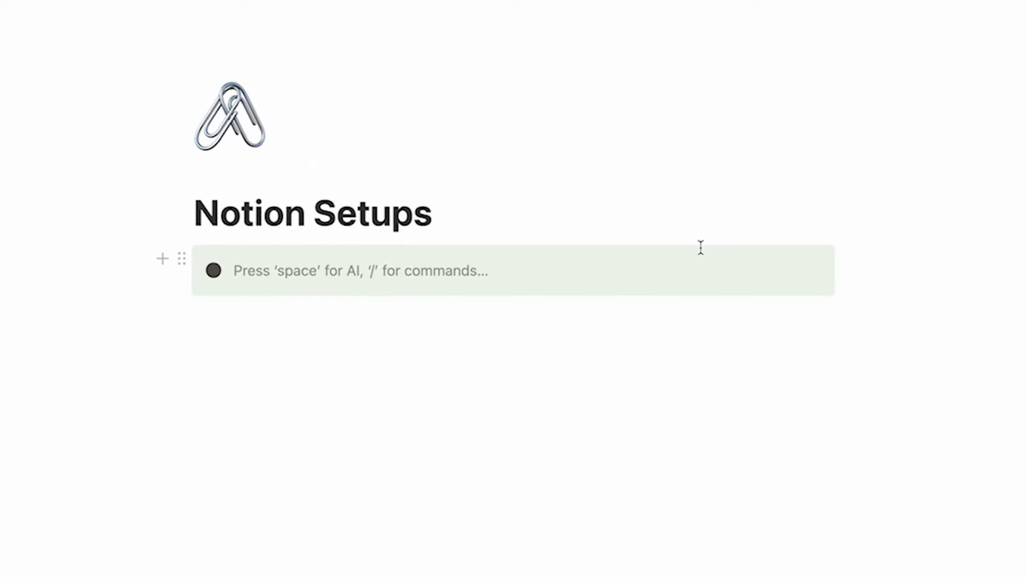
pyautogui.write('Streamline your Work-Life')
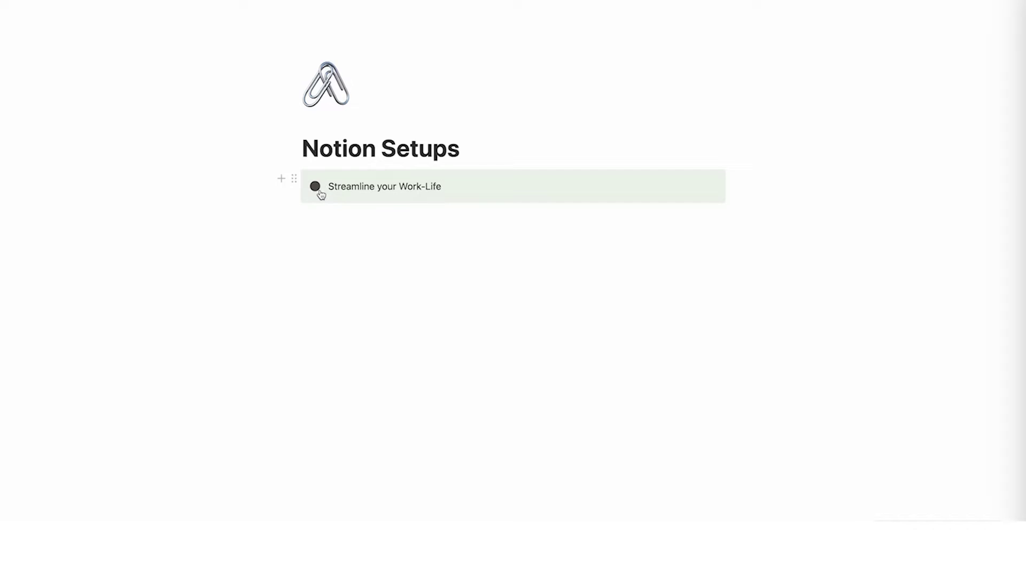
# Set the callout icon to the black right-pointing arrow, then select the callout's text
pyautogui.click(316, 188)
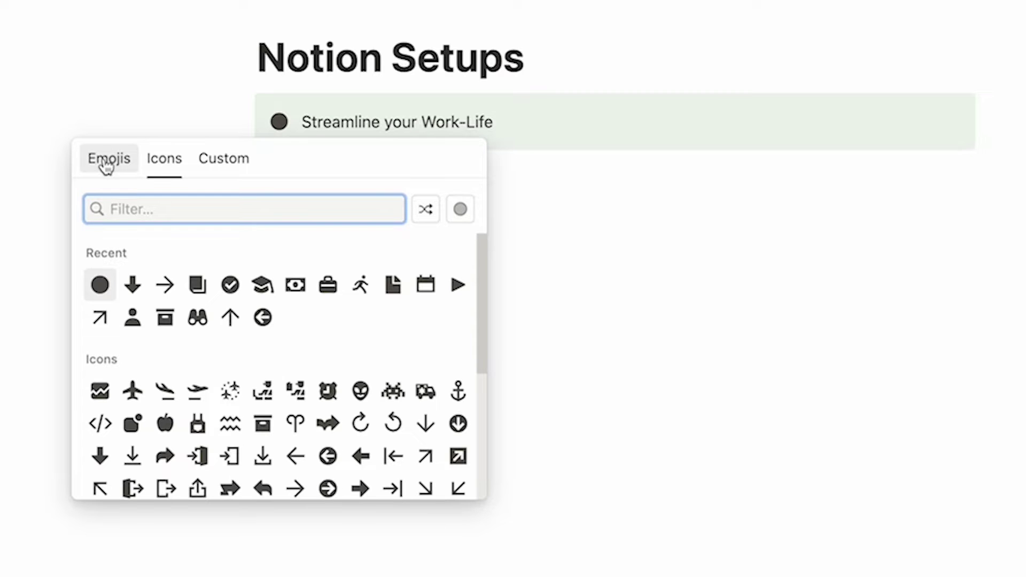
pyautogui.click(105, 165)
pyautogui.click(164, 168)
pyautogui.click(200, 168)
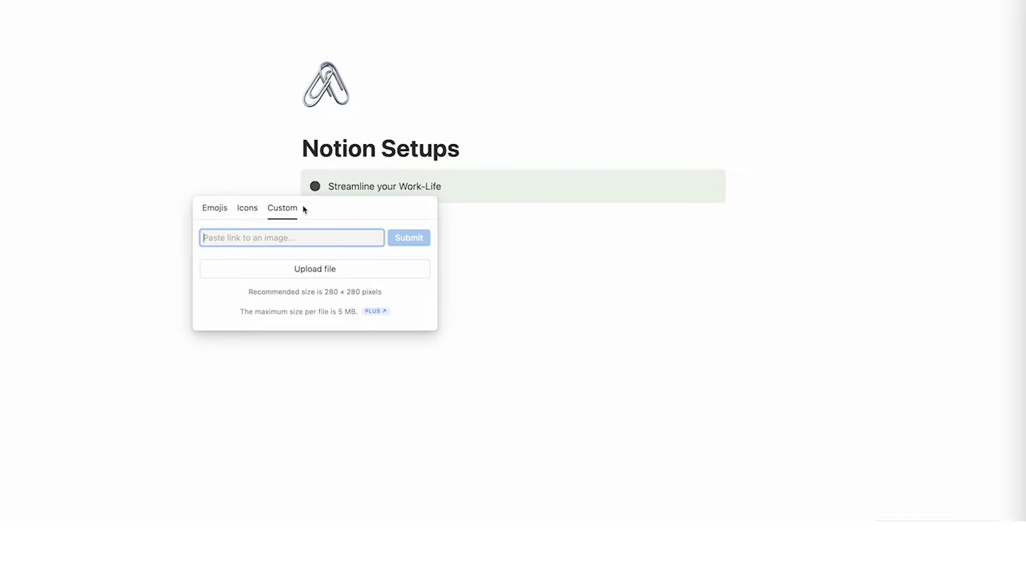
pyautogui.click(249, 209)
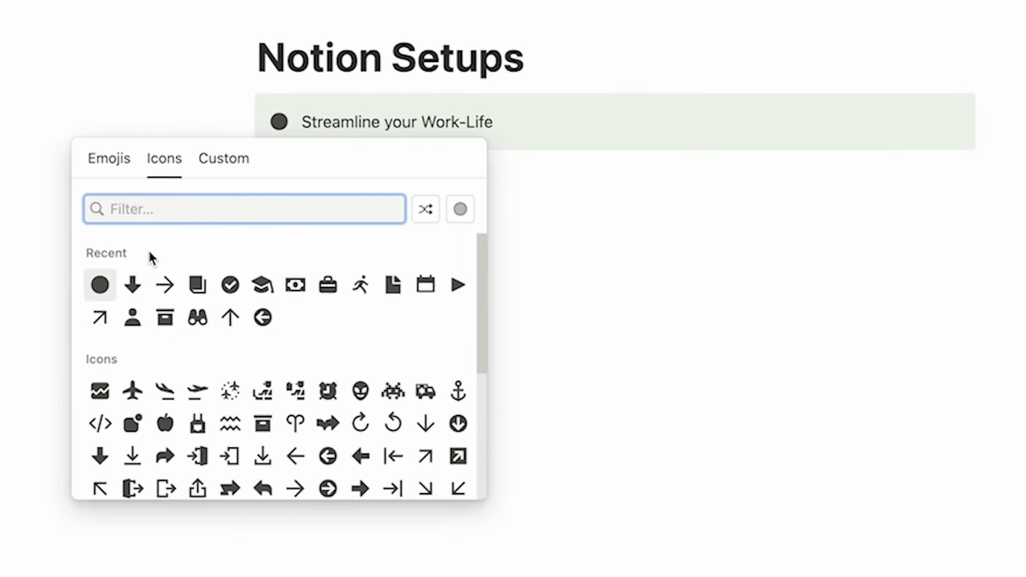
pyautogui.click(166, 296)
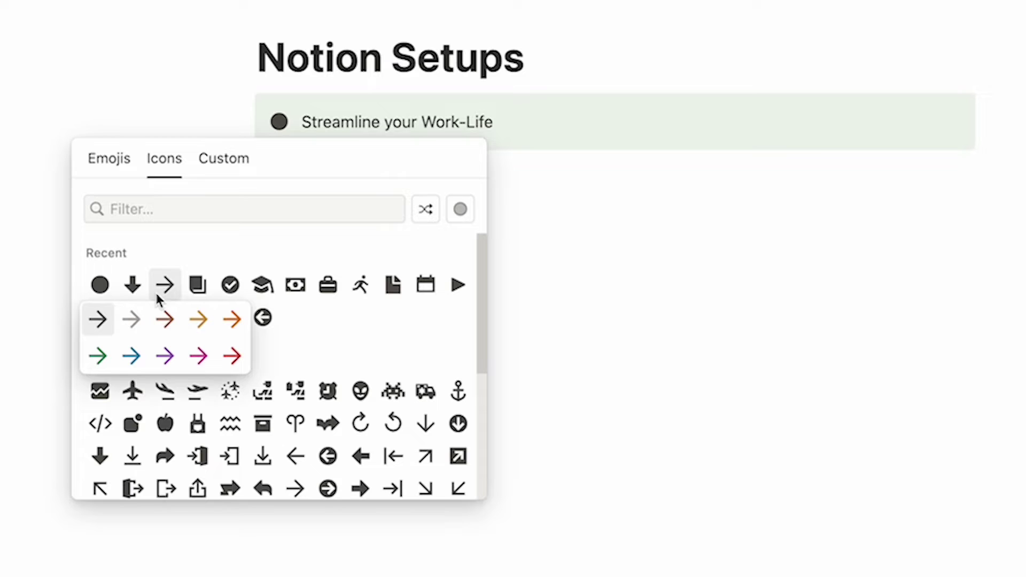
pyautogui.click(101, 320)
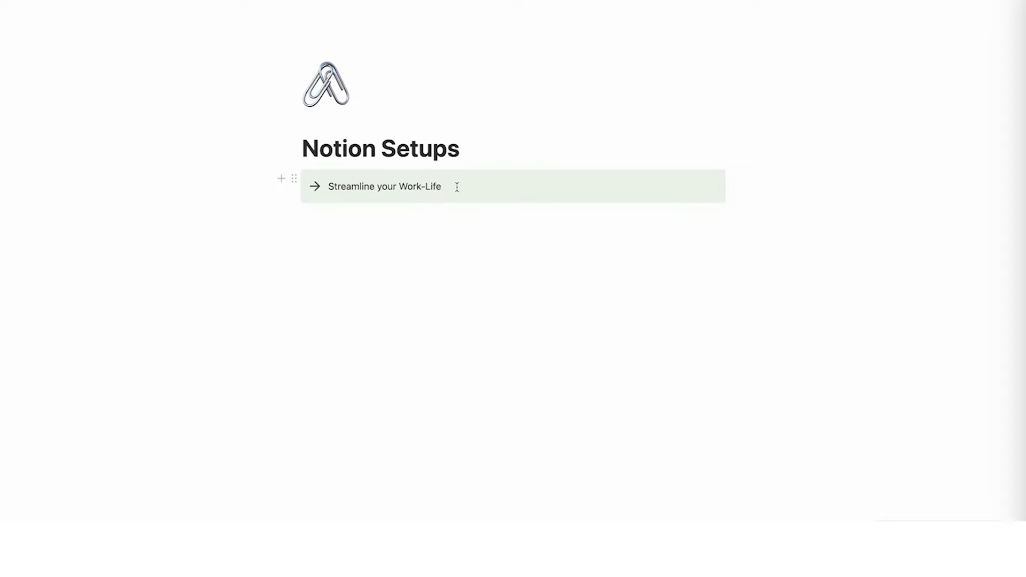
pyautogui.moveTo(514, 122); pyautogui.dragTo(323, 120)
pyautogui.moveTo(340, 184); pyautogui.dragTo(368, 220)
# Link the callout text to the Gumroad product page and paste copies of the callout below
pyautogui.click(369, 219)
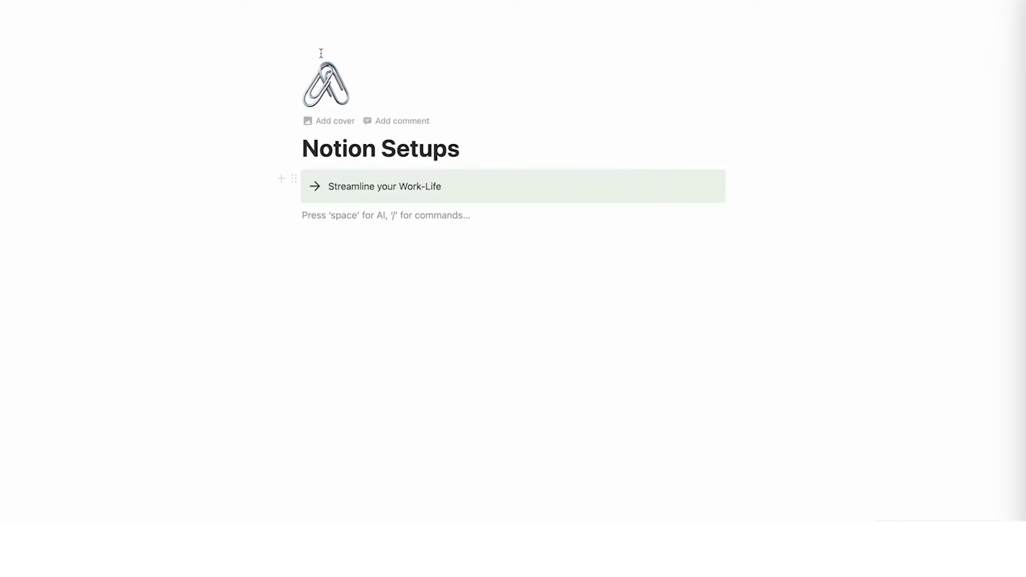
pyautogui.click(465, 190)
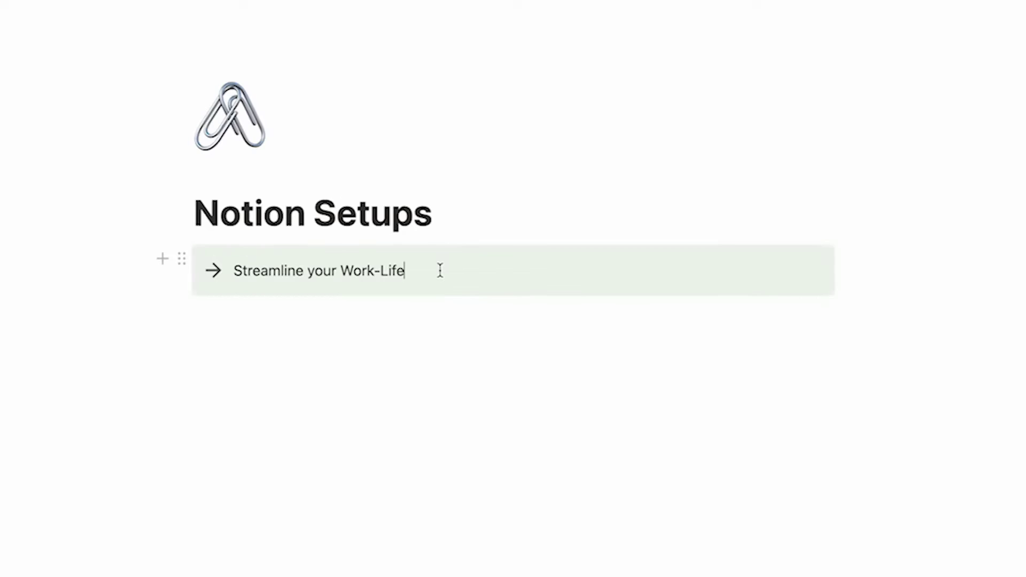
pyautogui.tripleClick(439, 270)
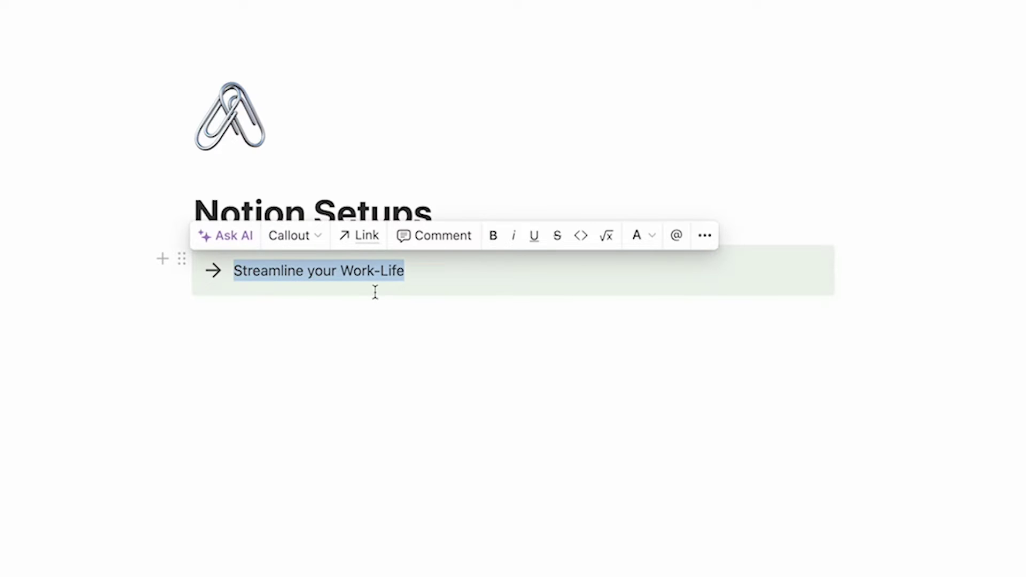
pyautogui.moveTo(457, 269); pyautogui.dragTo(386, 271)
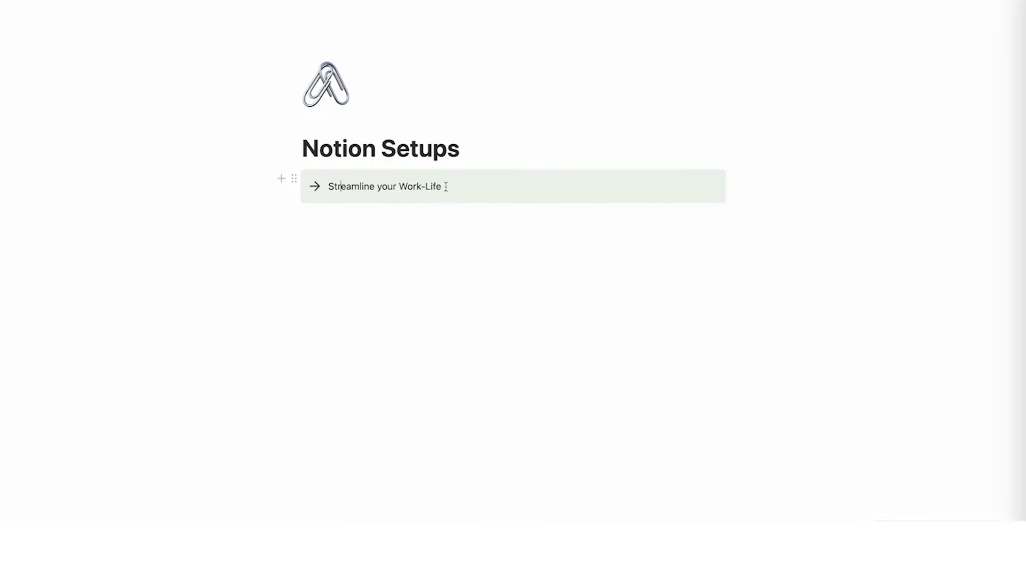
pyautogui.tripleClick(433, 191)
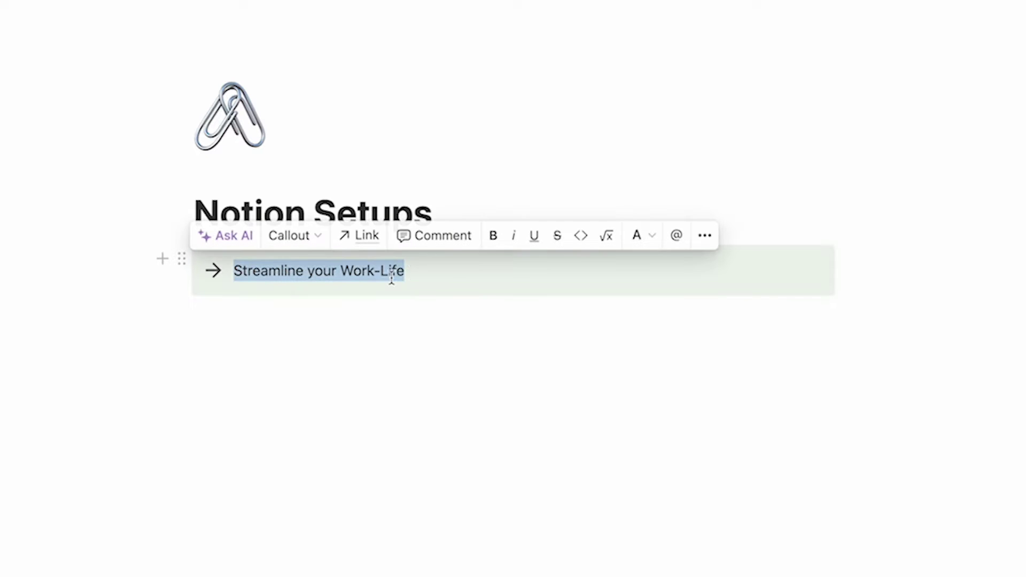
pyautogui.click(371, 239)
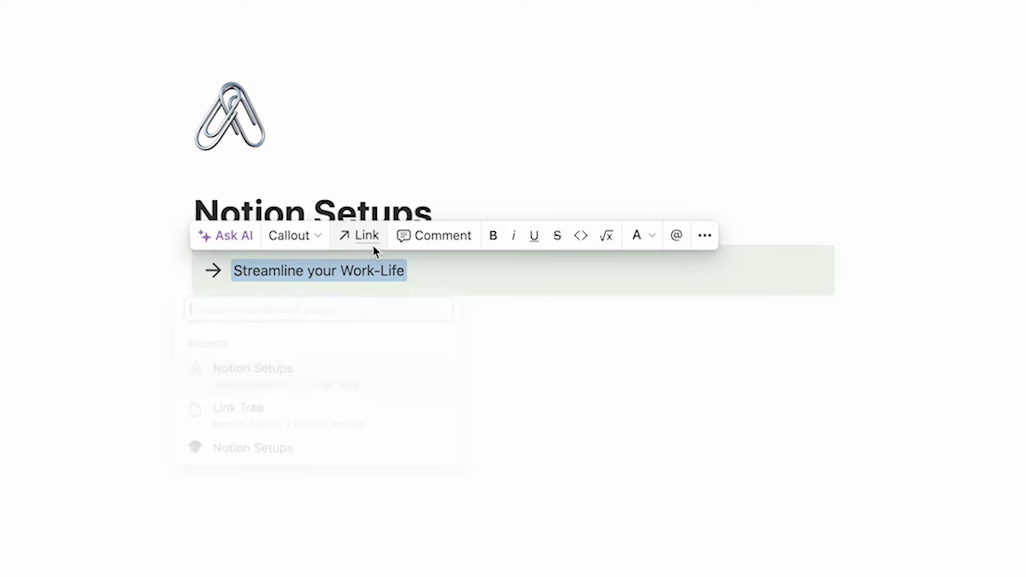
pyautogui.write('https://notionsetups.gumroad.com/l/streamline')
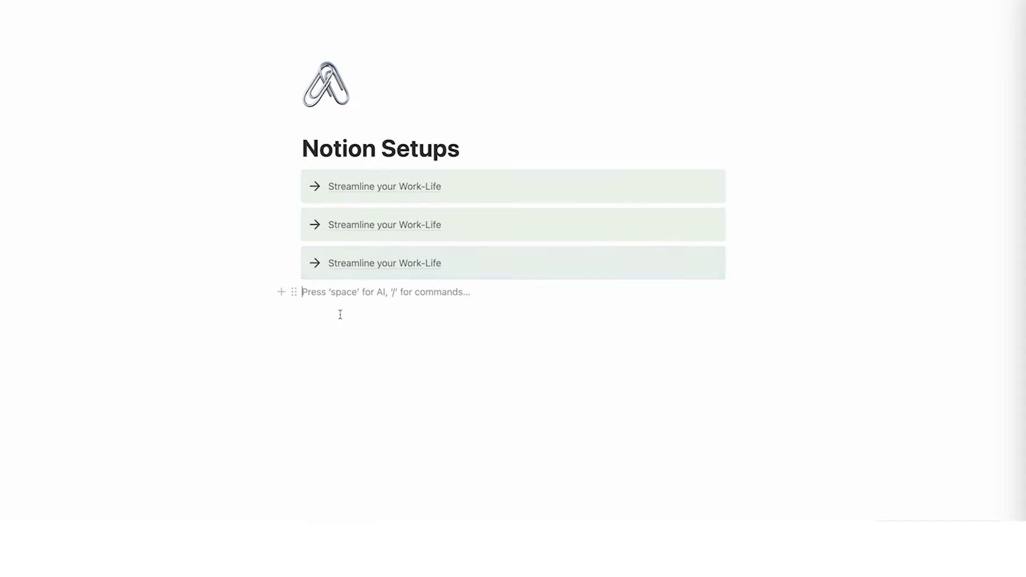
pyautogui.press('super+v')
pyautogui.press('super+v')
# Relabel the second callout 'Whatever you want' and give it a yellow background
pyautogui.tripleClick(470, 222)
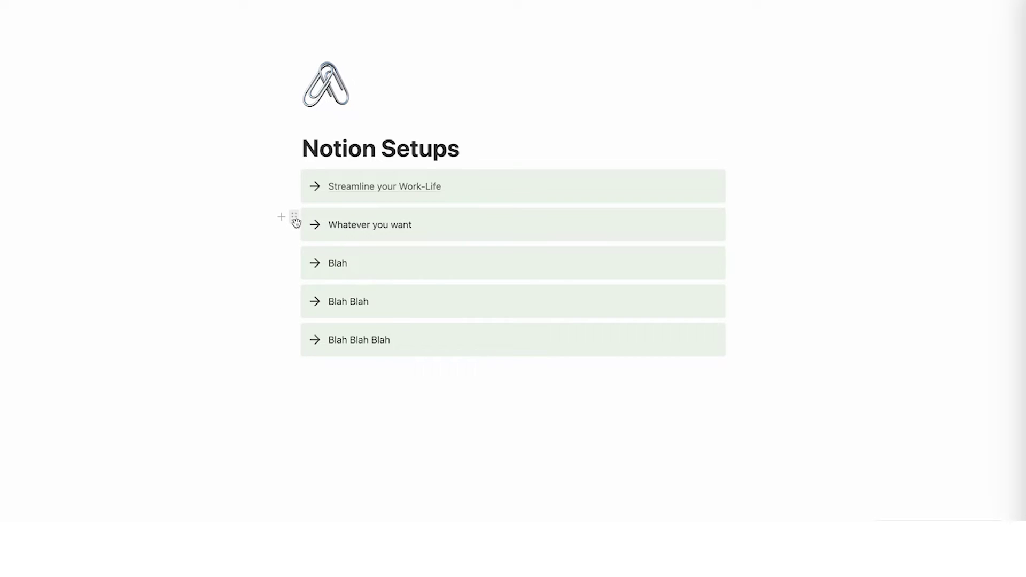
pyautogui.click(294, 217)
pyautogui.moveTo(244, 295)
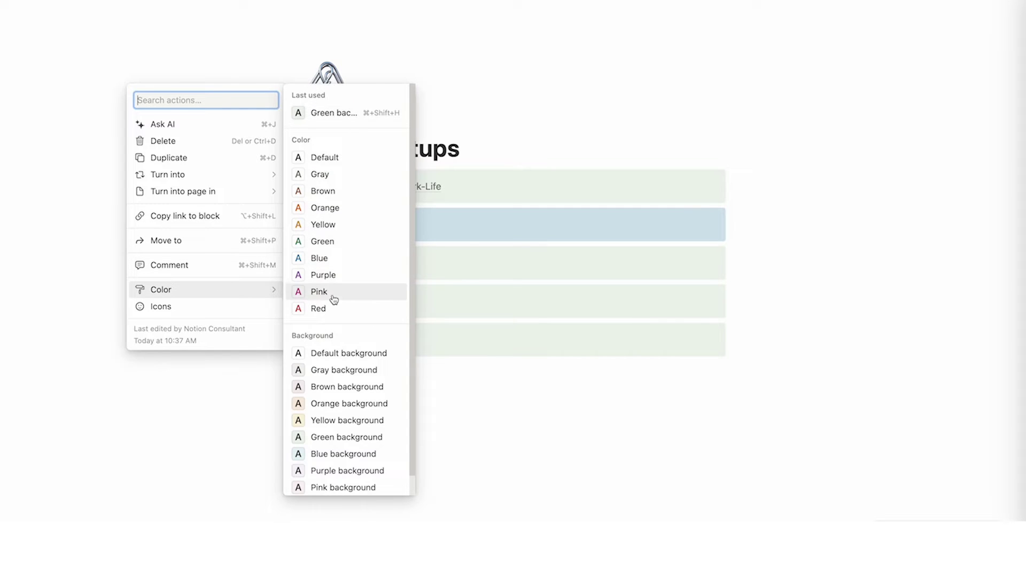
pyautogui.scroll(-1, 335, 326)
pyautogui.click(348, 401)
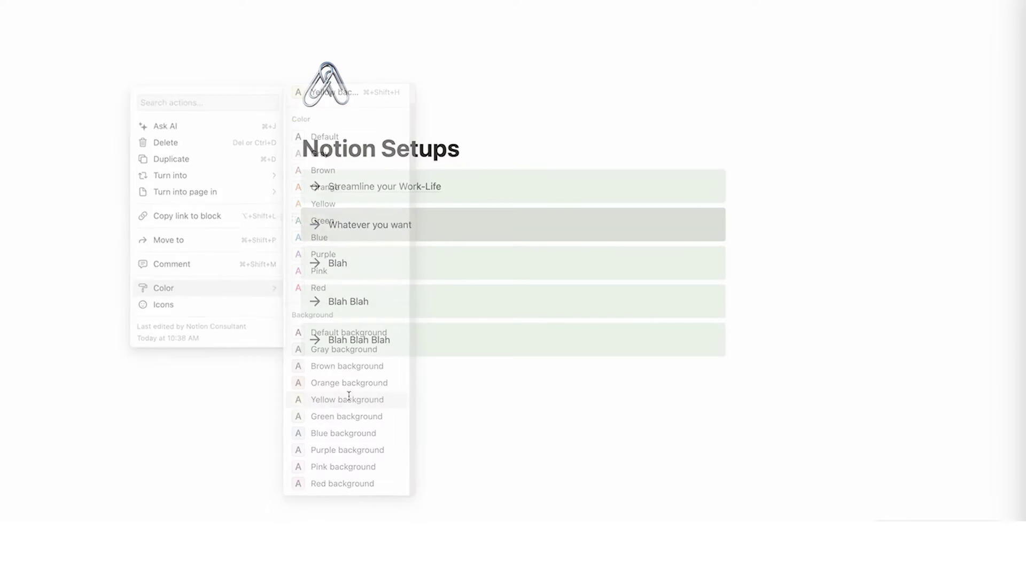
# Give the Blah callout a blue background and select the Blah Blah Blah text for replacing
pyautogui.click(293, 255)
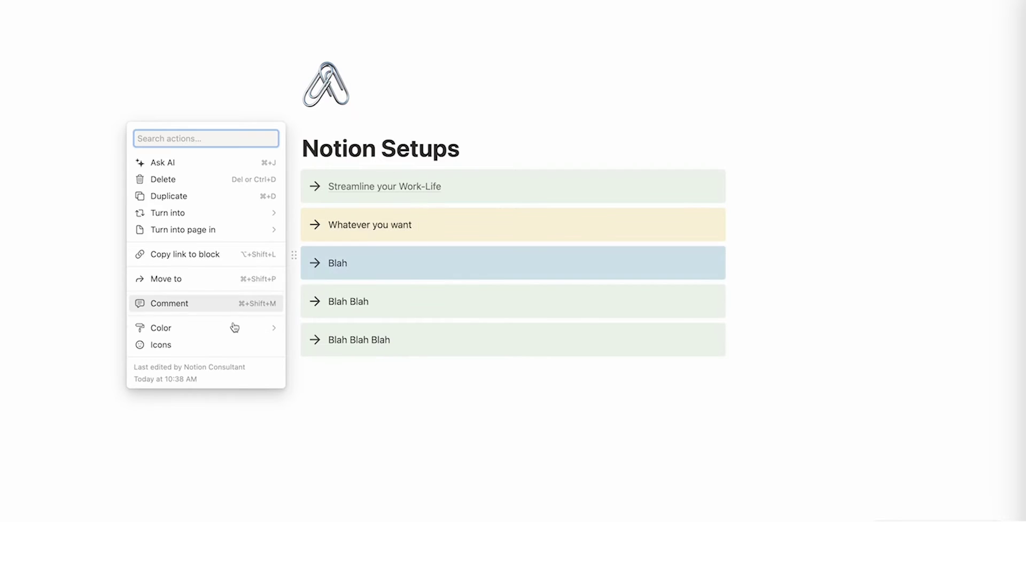
pyautogui.moveTo(234, 328)
pyautogui.scroll(-1, 347, 417)
pyautogui.click(332, 471)
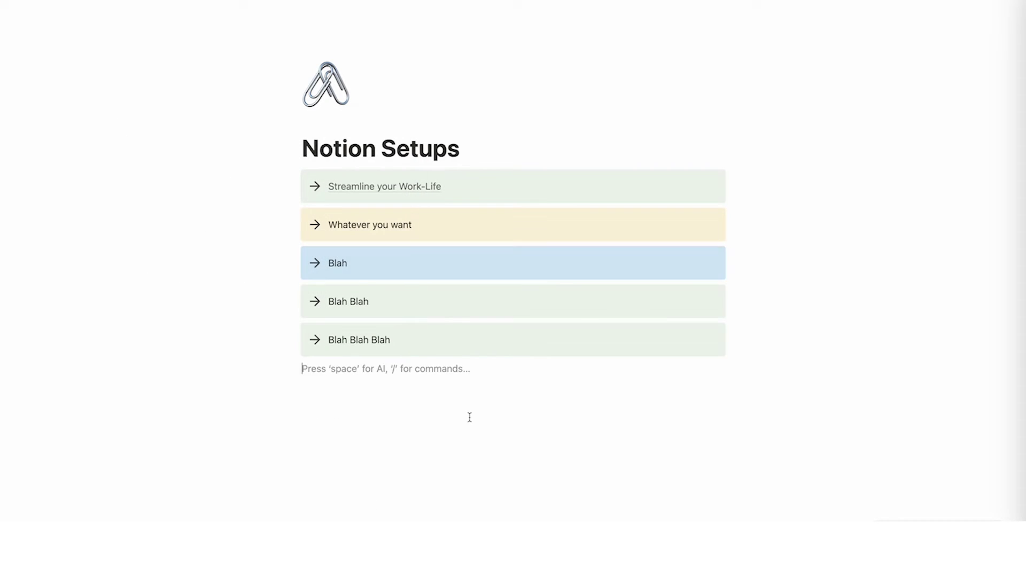
pyautogui.tripleClick(404, 338)
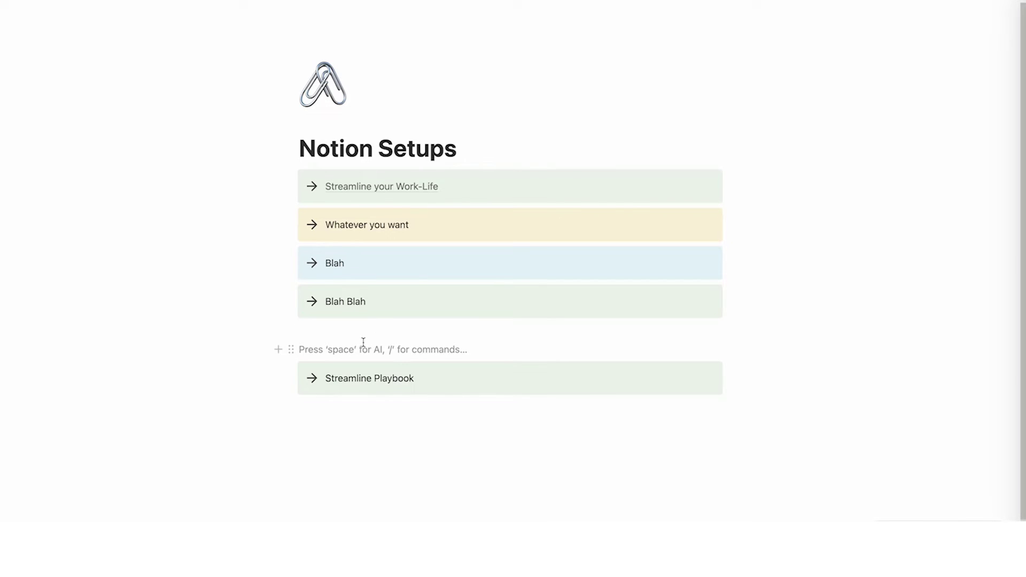
# Paste the Streamline your Worklife playbook image into the empty line below the callouts
pyautogui.hotkey('ctrl', 'v')
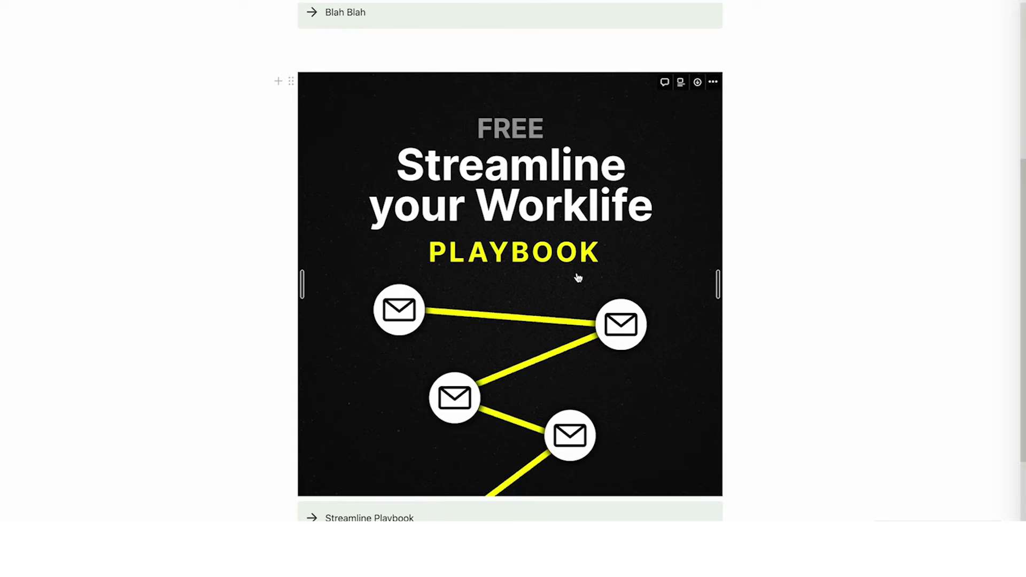
pyautogui.scroll(-1, 515, 338)
pyautogui.scroll(5, 524, 232)
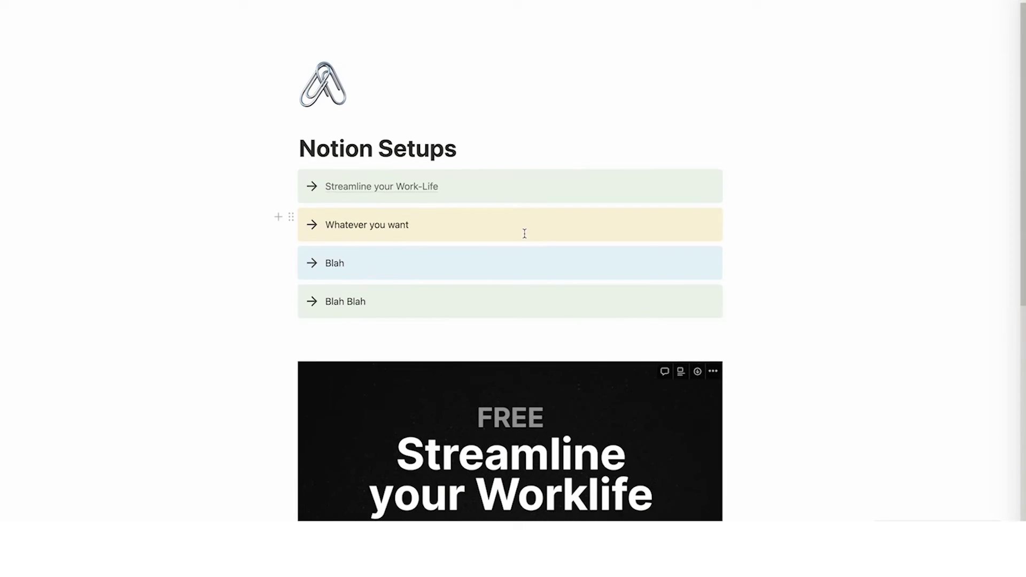
pyautogui.scroll(-7, 524, 247)
pyautogui.scroll(5, 554, 266)
pyautogui.scroll(-5, 572, 259)
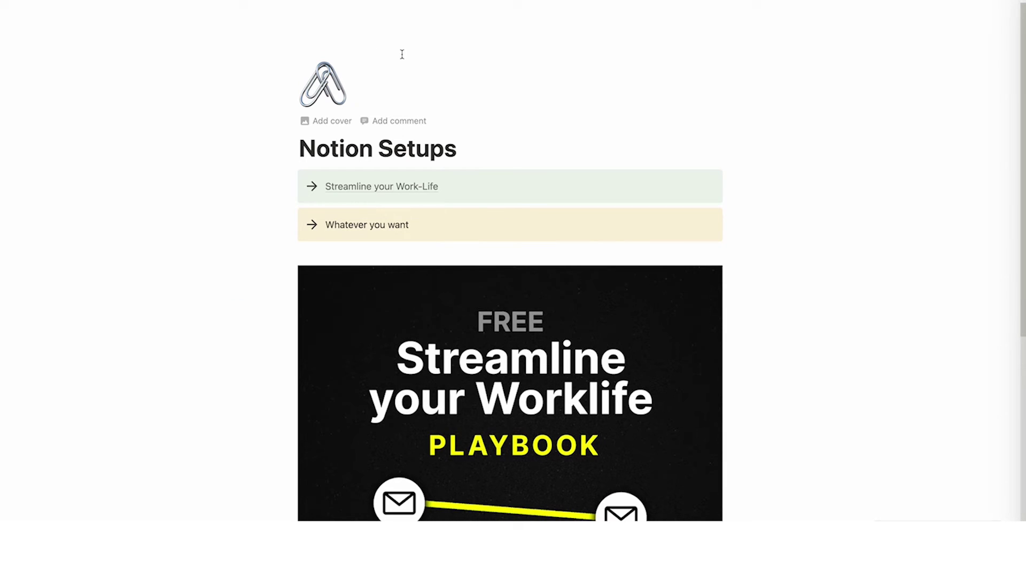
# Add a cover to the page, uploading the custom beige cartoon-face image
pyautogui.click(327, 122)
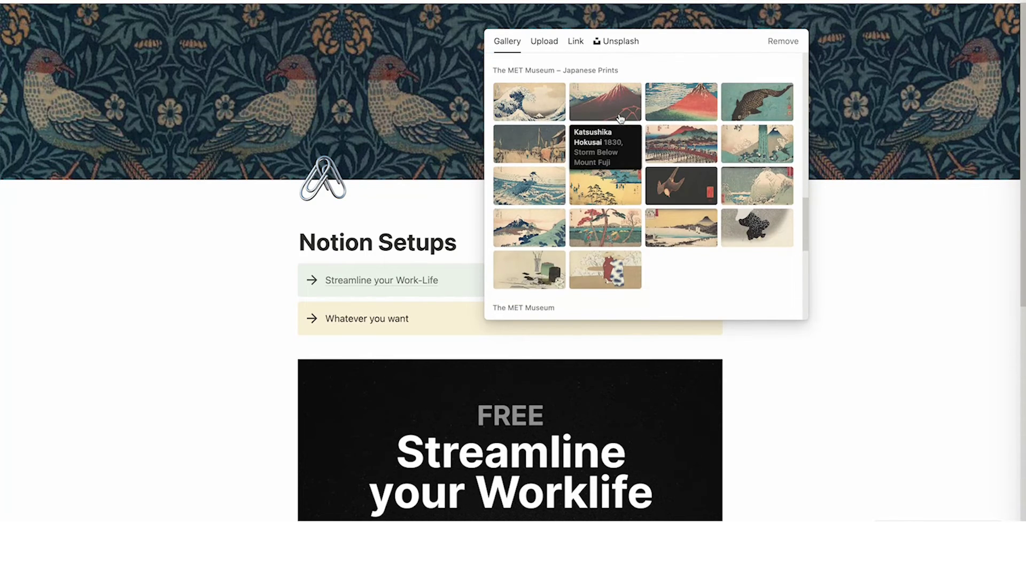
pyautogui.scroll(15, 615, 133)
pyautogui.click(544, 42)
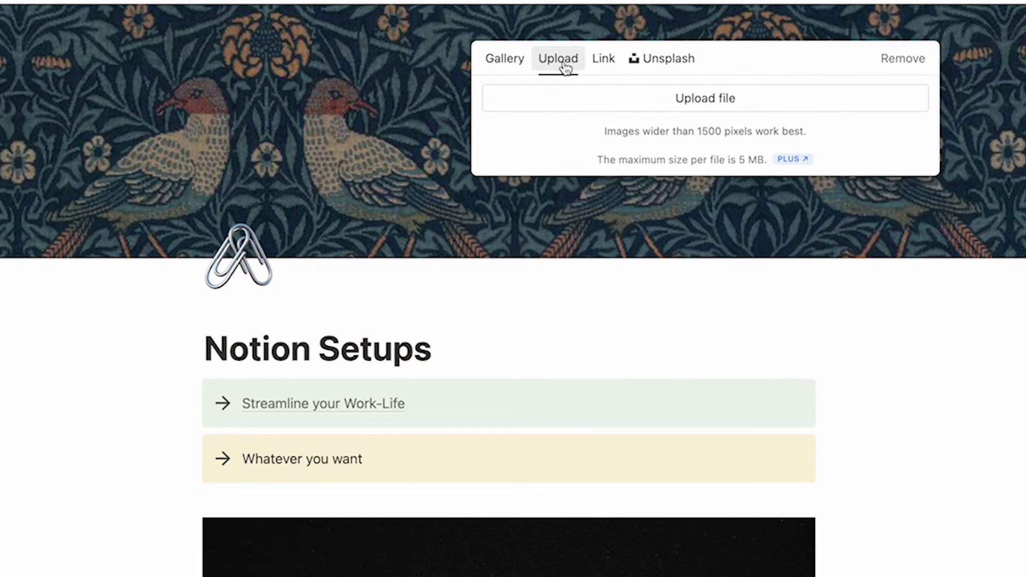
pyautogui.click(602, 68)
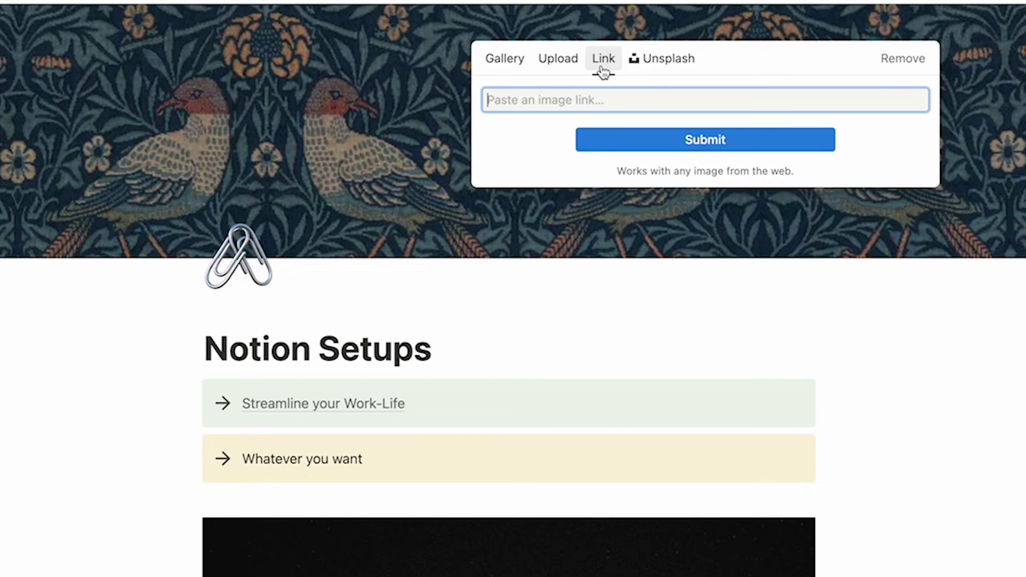
pyautogui.click(675, 68)
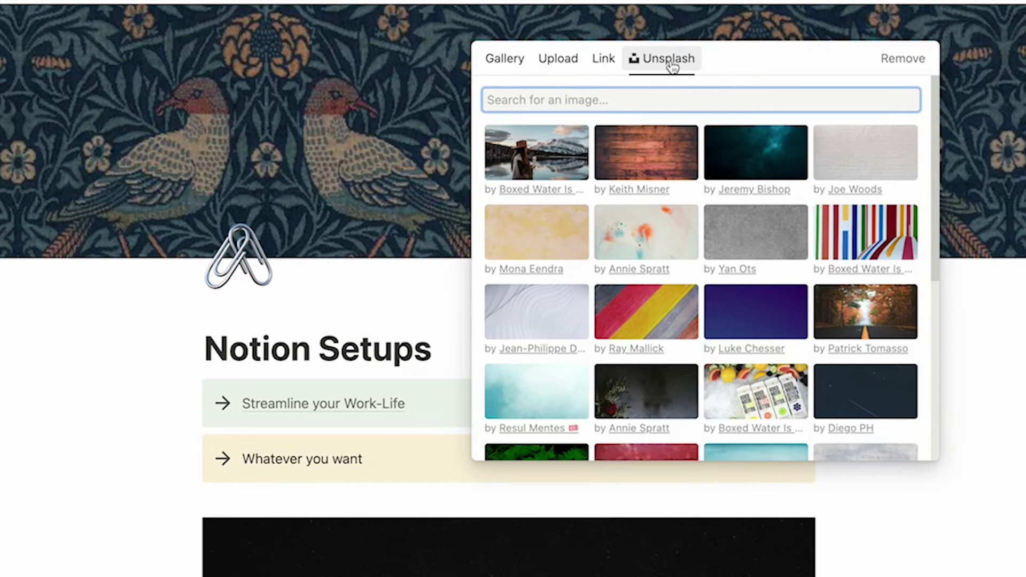
pyautogui.click(577, 63)
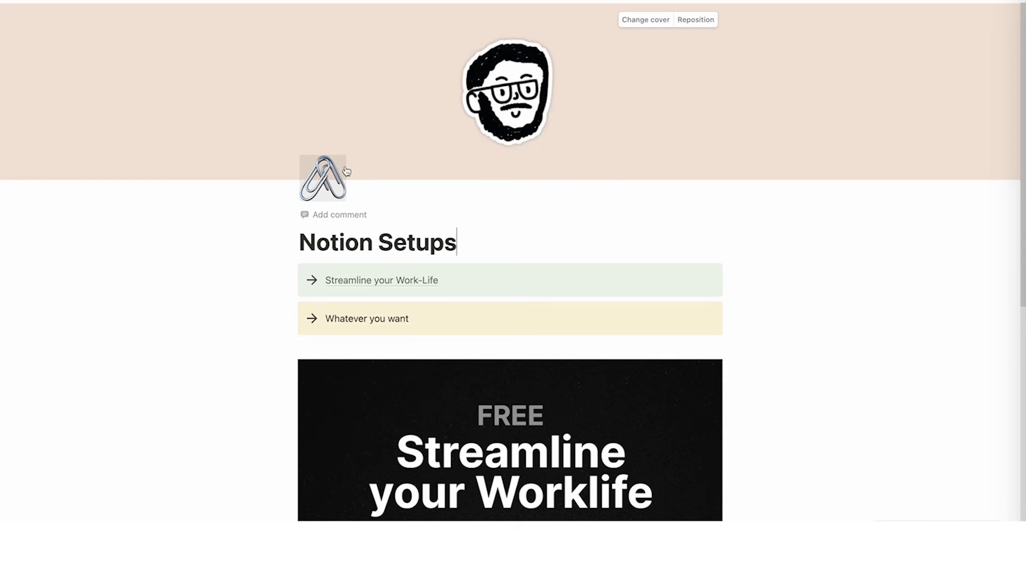
# Replace the paperclip page icon with a dark down arrow
pyautogui.click(320, 181)
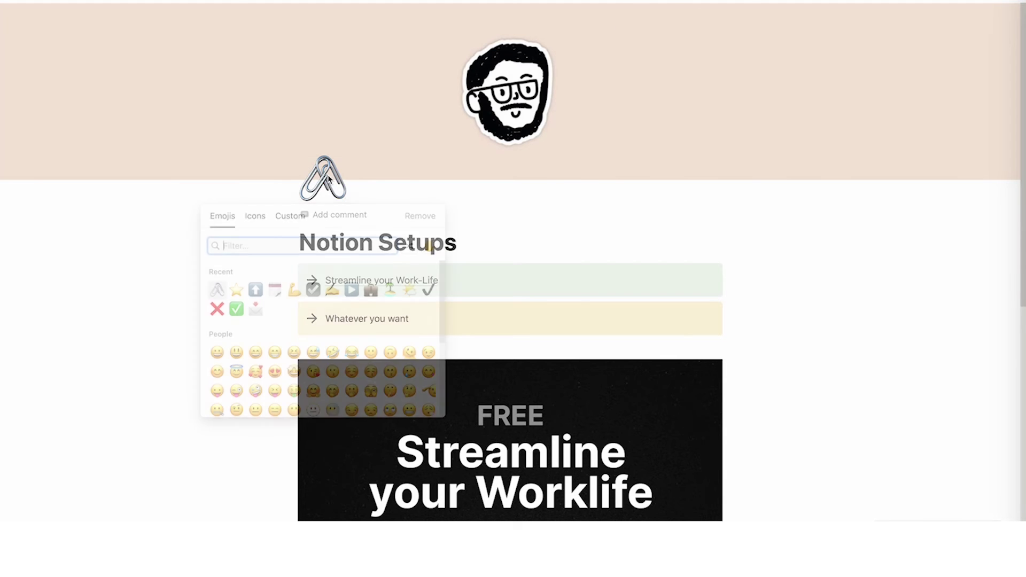
pyautogui.click(255, 216)
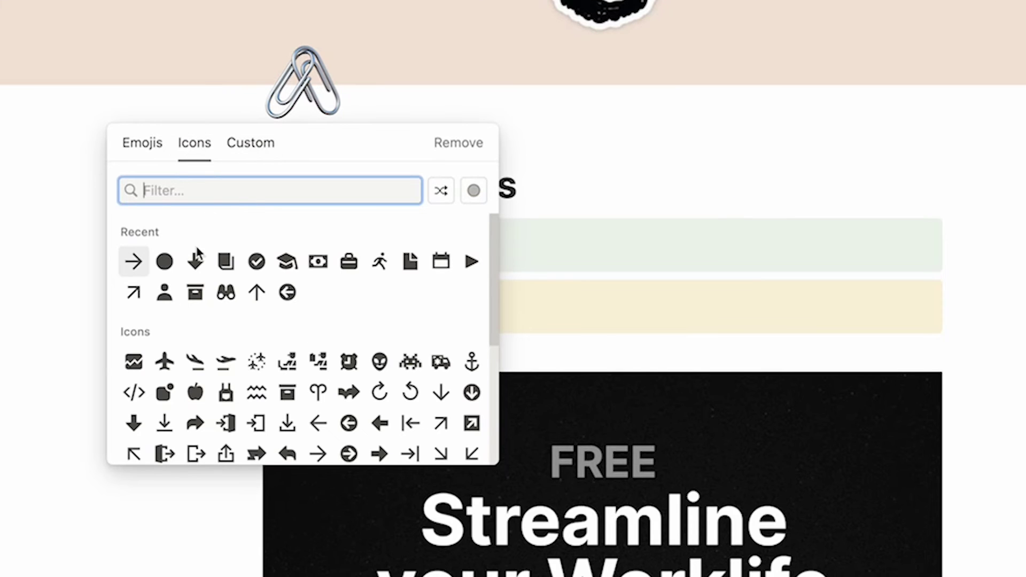
pyautogui.moveTo(194, 259)
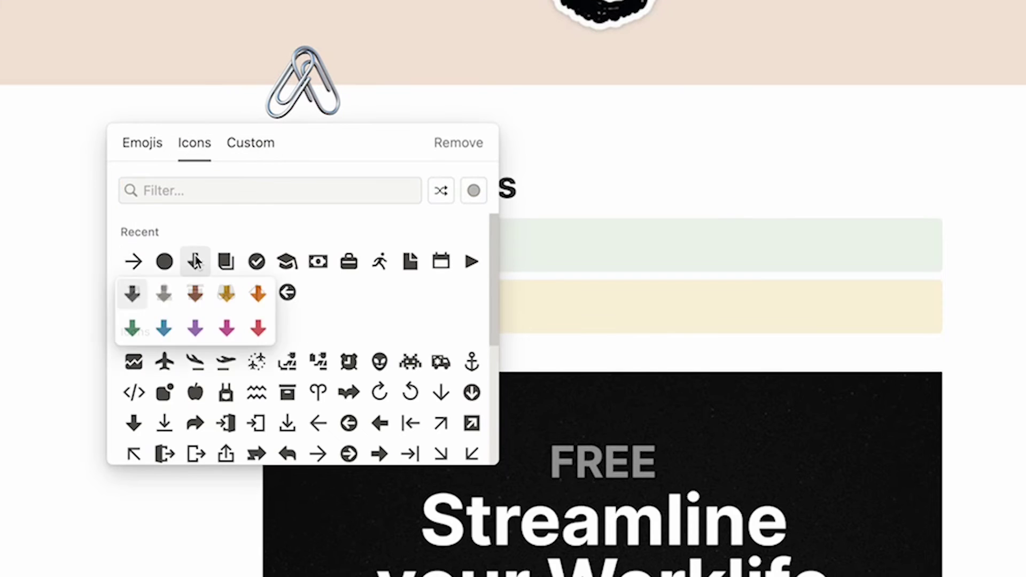
pyautogui.click(133, 290)
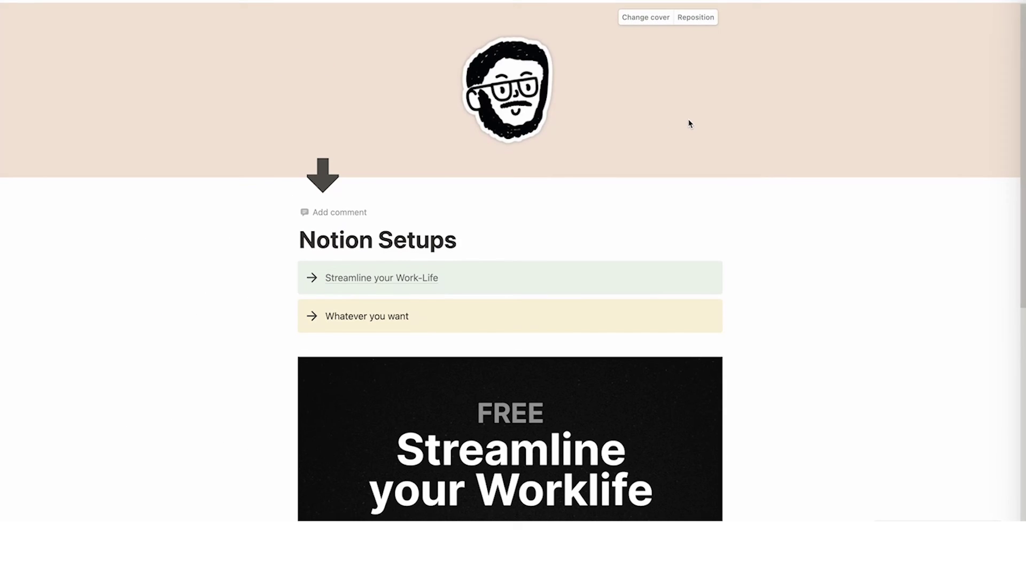
# Copy the 29 Notion Tips for 2024 video link from YouTube and paste it into Notion
pyautogui.scroll(-10, 695, 124)
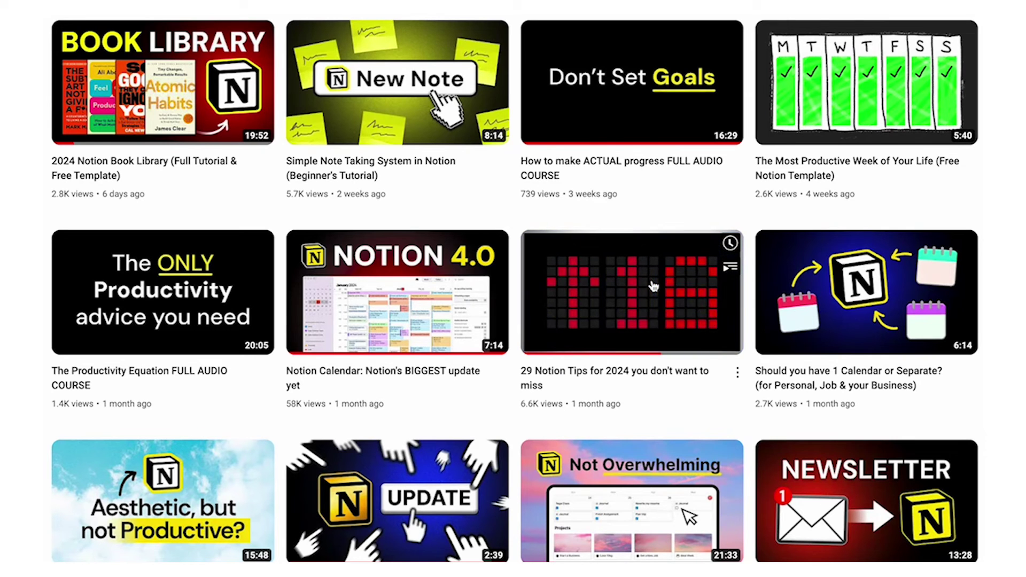
pyautogui.rightClick(653, 280)
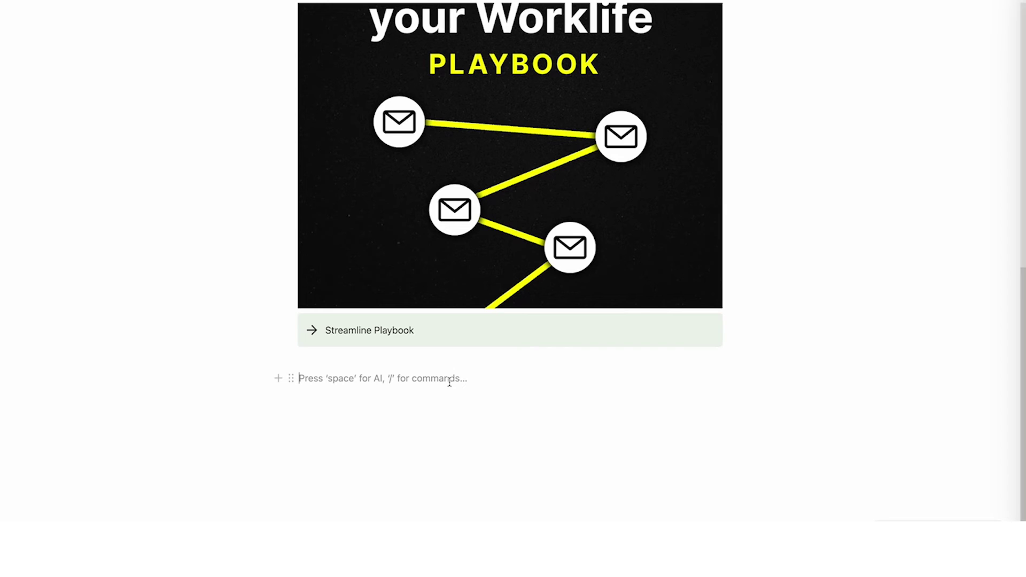
pyautogui.write('https://www.youtube.com/watch?v=9NExQi1FQx4&t=665s')
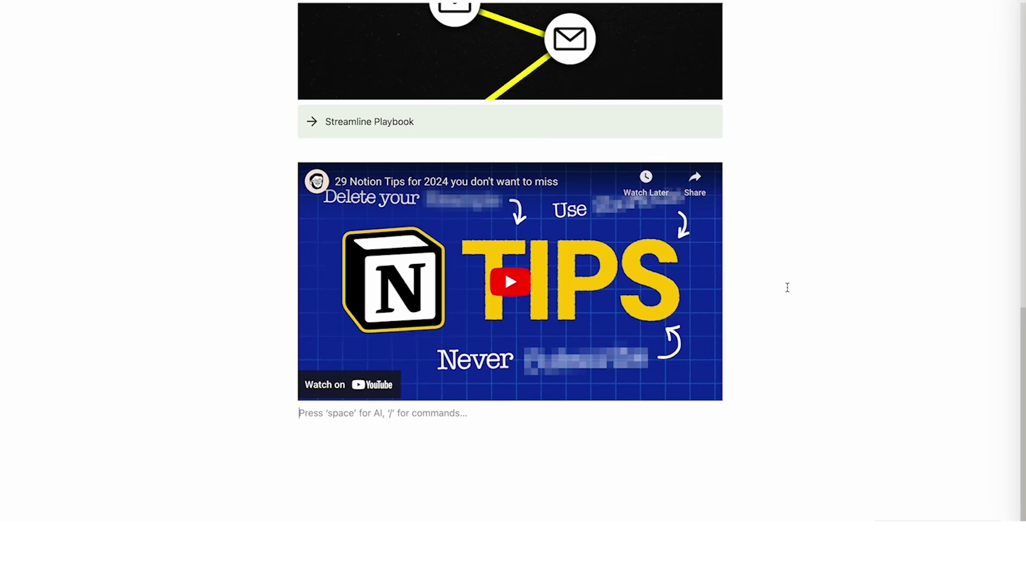
# Scroll back up the page to review it with the embedded Notion tips video
pyautogui.scroll(15, 791, 287)
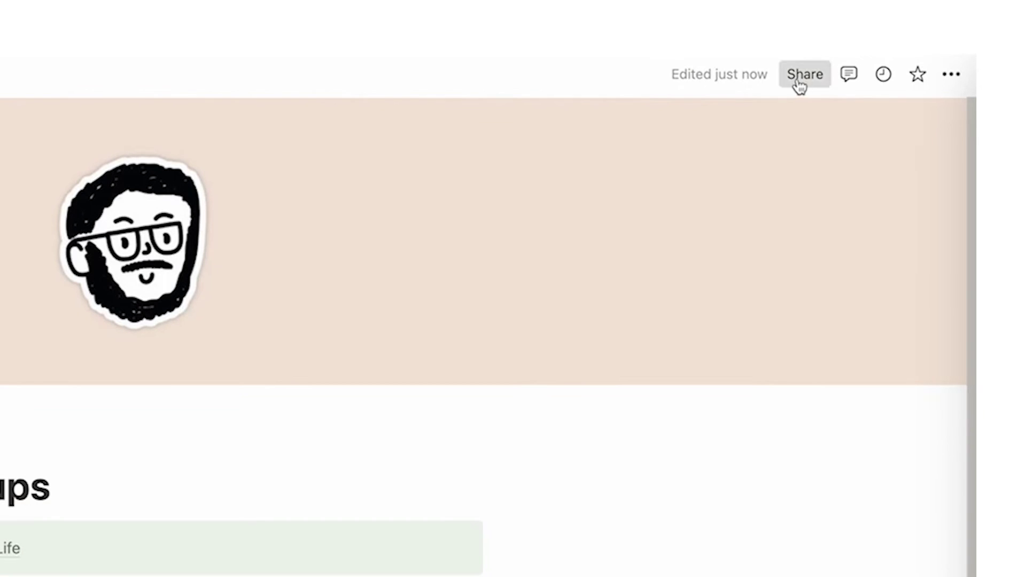
# Publish the page to the web with Allow duplicate as template switched off
pyautogui.click(798, 86)
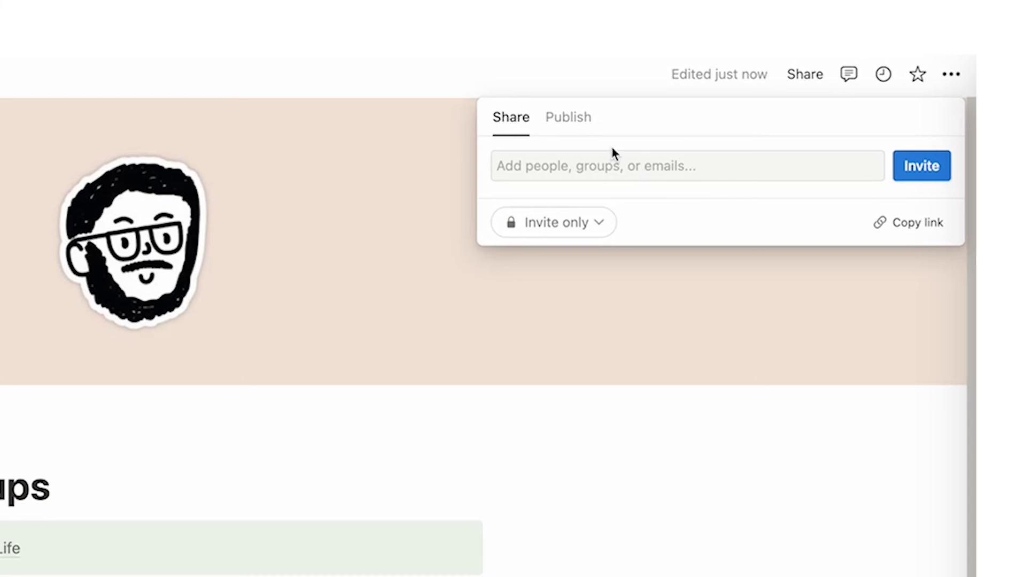
pyautogui.click(585, 128)
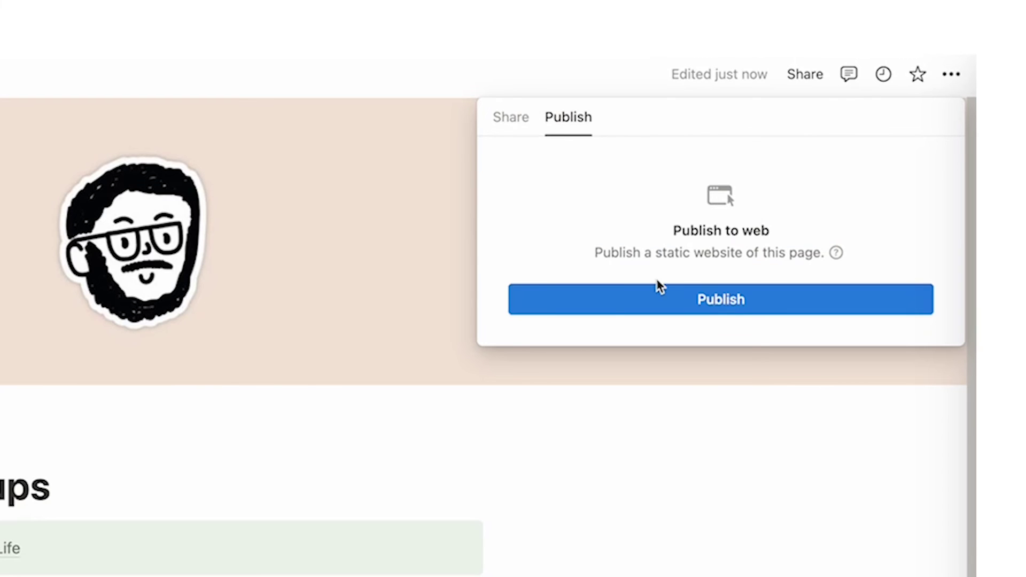
pyautogui.moveTo(664, 235); pyautogui.dragTo(755, 230)
pyautogui.click(735, 281)
pyautogui.click(735, 291)
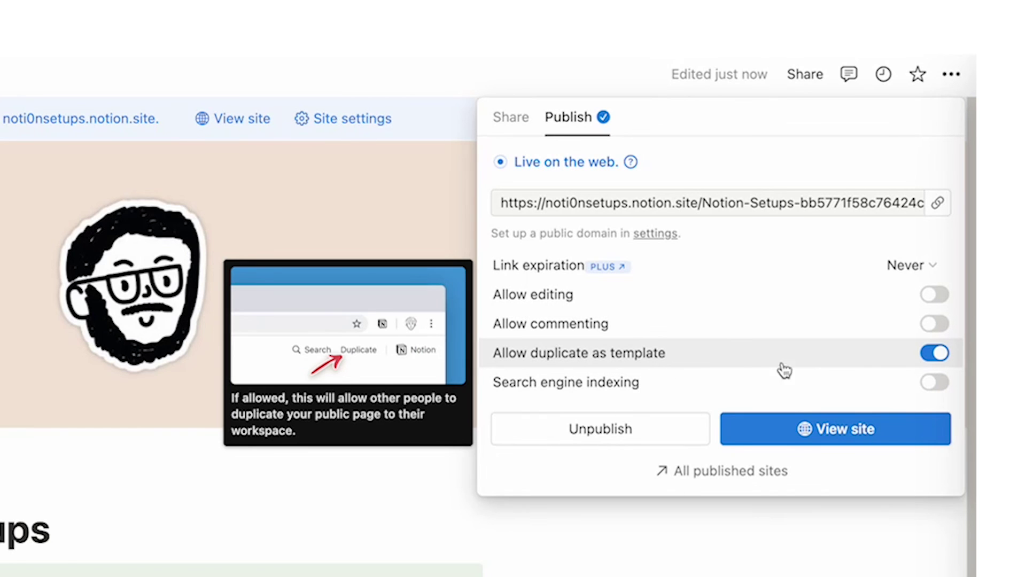
pyautogui.click(929, 358)
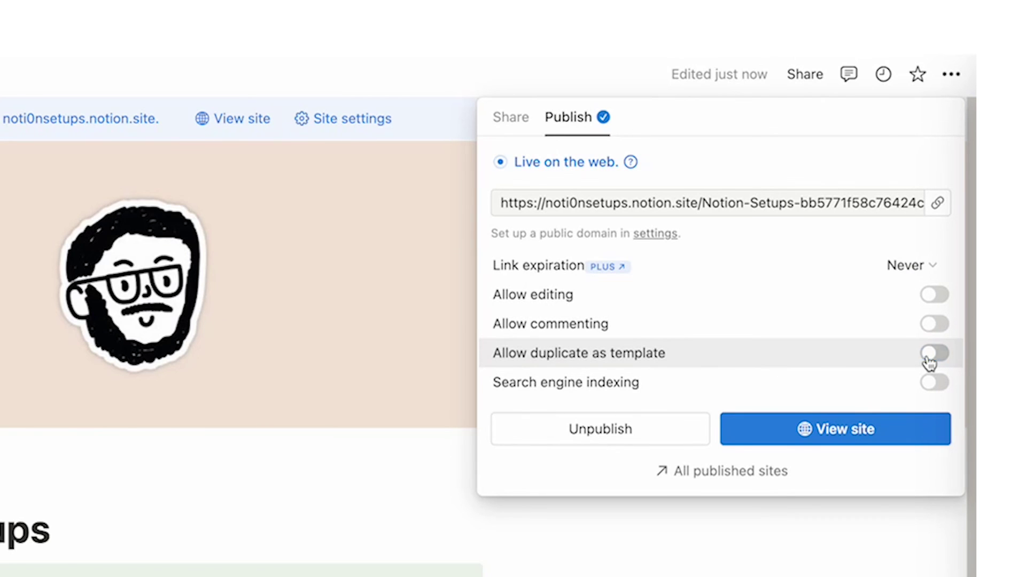